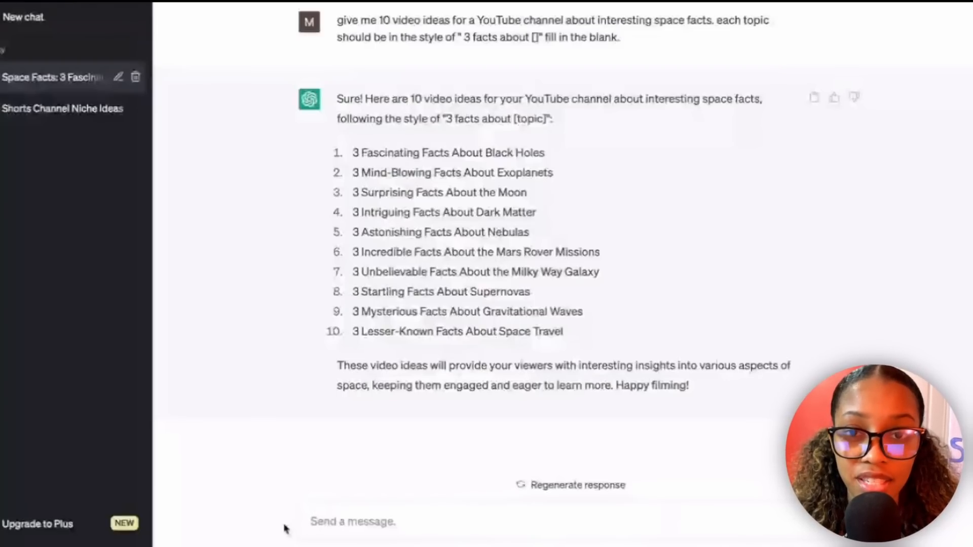
Ask ChatGPT to write a text script, read time less than 60 seconds, for number 3.
type("write a text script, read time less than 60 seconds, for number 3")
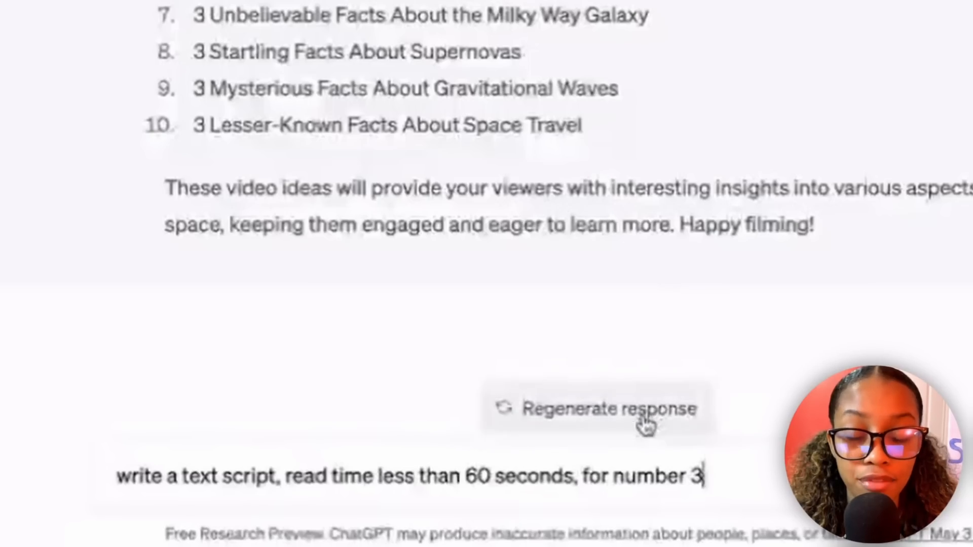
key("Return")
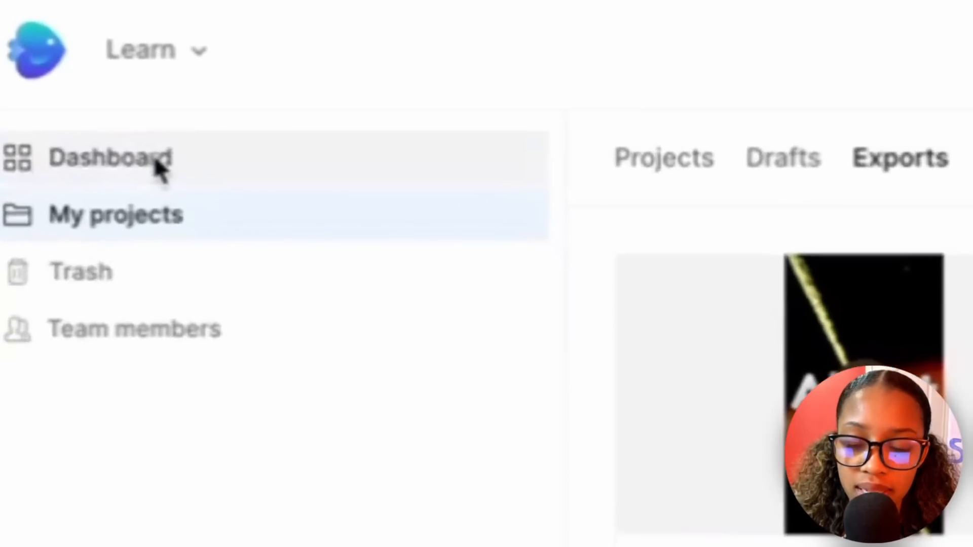
Switch to InVideo and create a blank portrait project in the pro video editor.
left_click(58, 59)
left_click(941, 98)
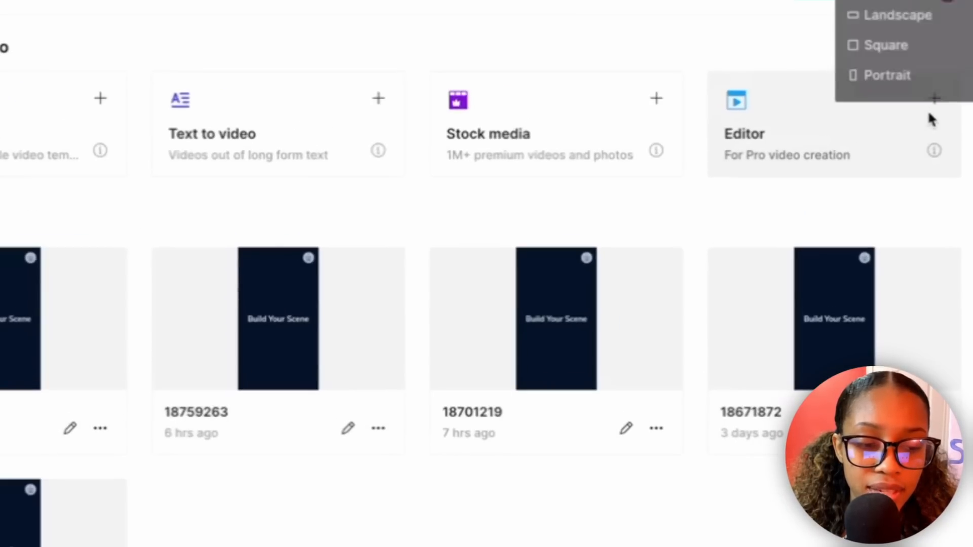
left_click(888, 77)
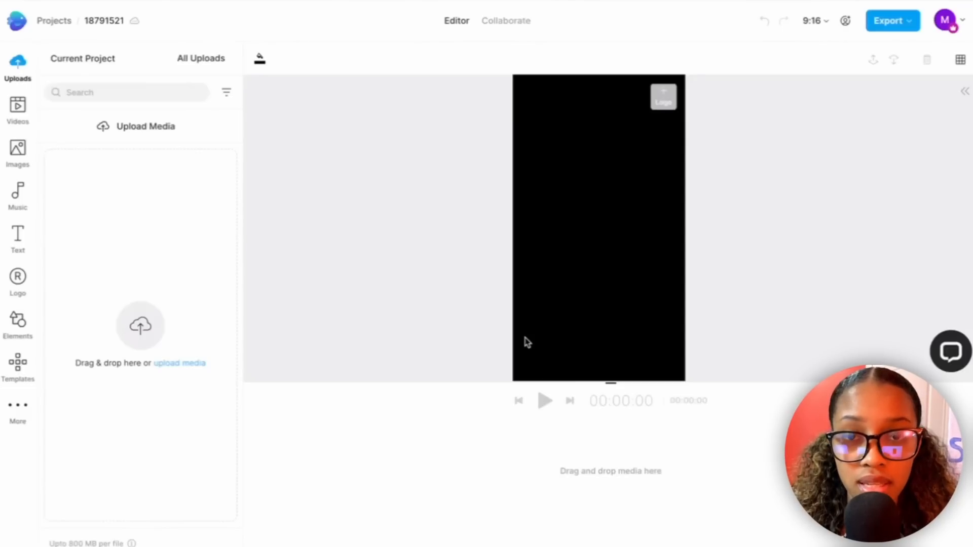
Search the video templates for "astrology" and for "food".
left_click(21, 377)
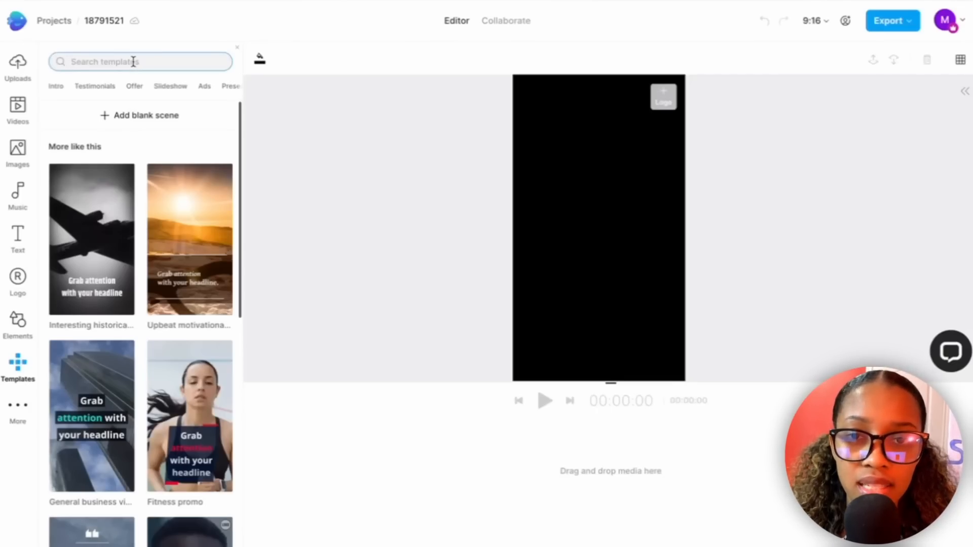
left_click(133, 61)
type("astr")
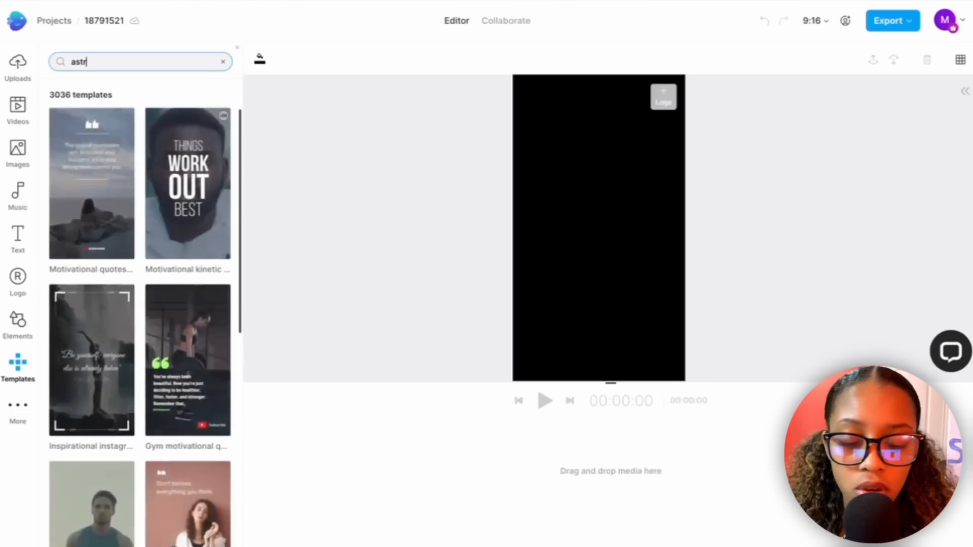
type("ology")
key("Return")
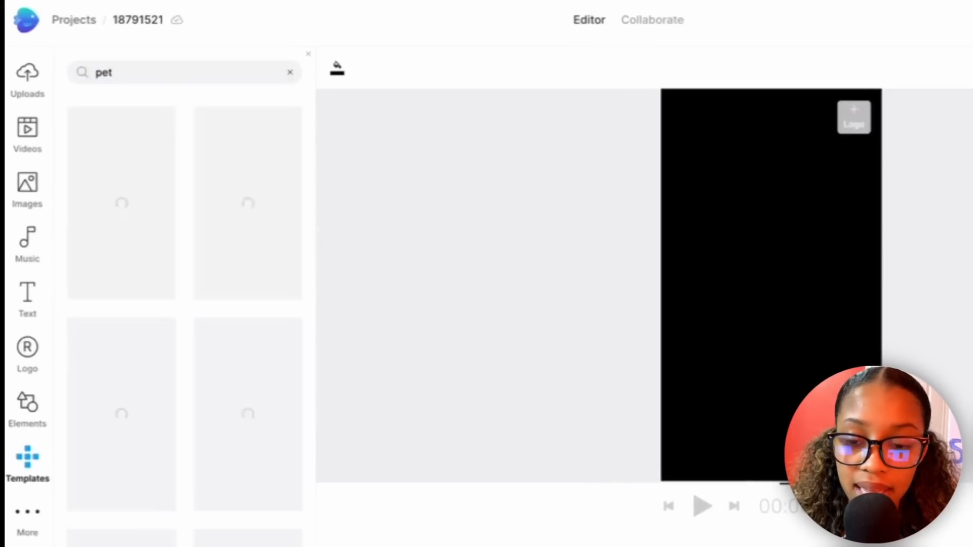
left_click(133, 67)
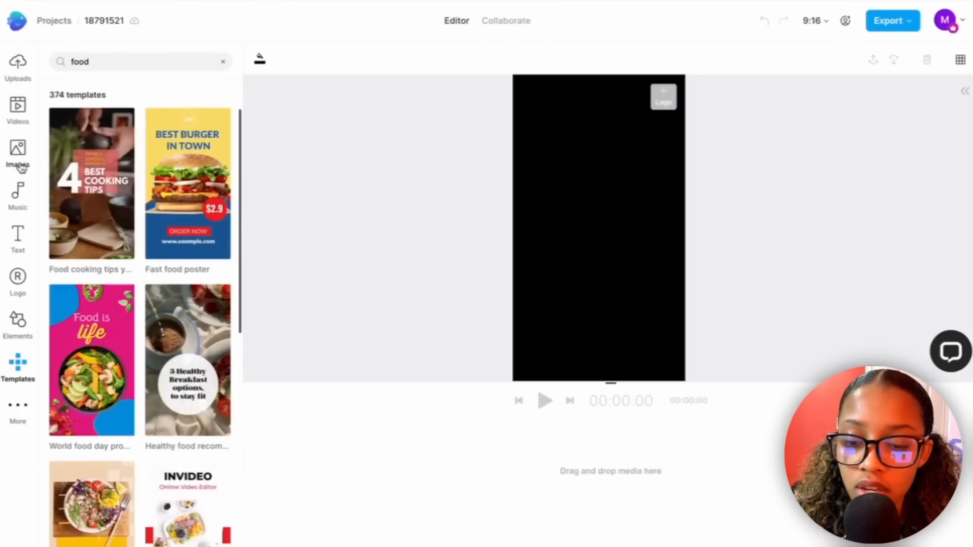
Add the "Thank you!" typography text to the blank canvas.
left_click(17, 235)
scroll(176, 259, "down", 1)
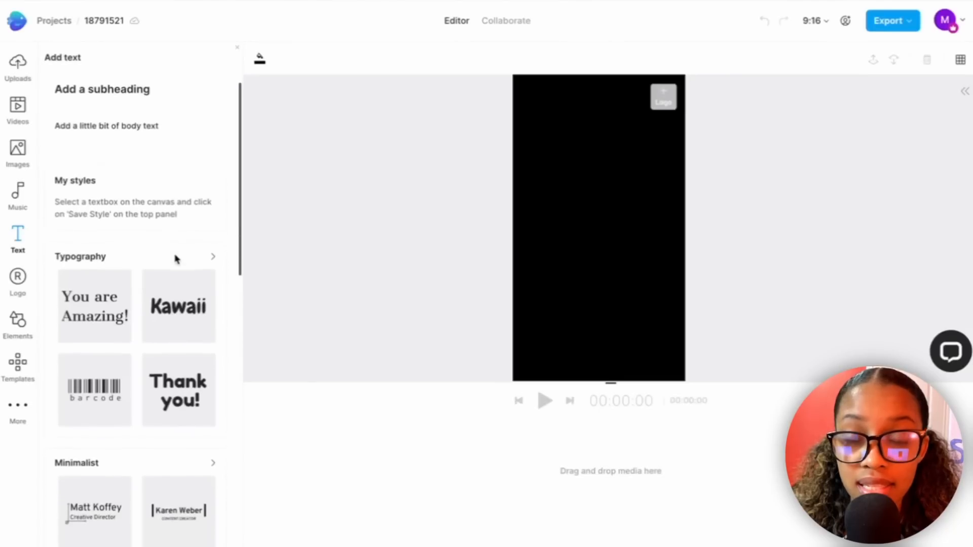
scroll(176, 259, "down", 2)
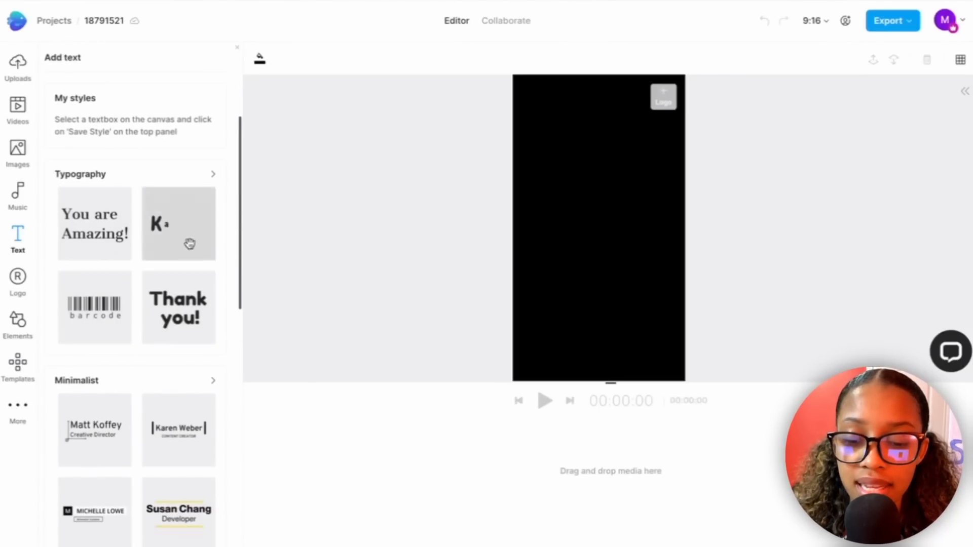
scroll(187, 238, "up", 3)
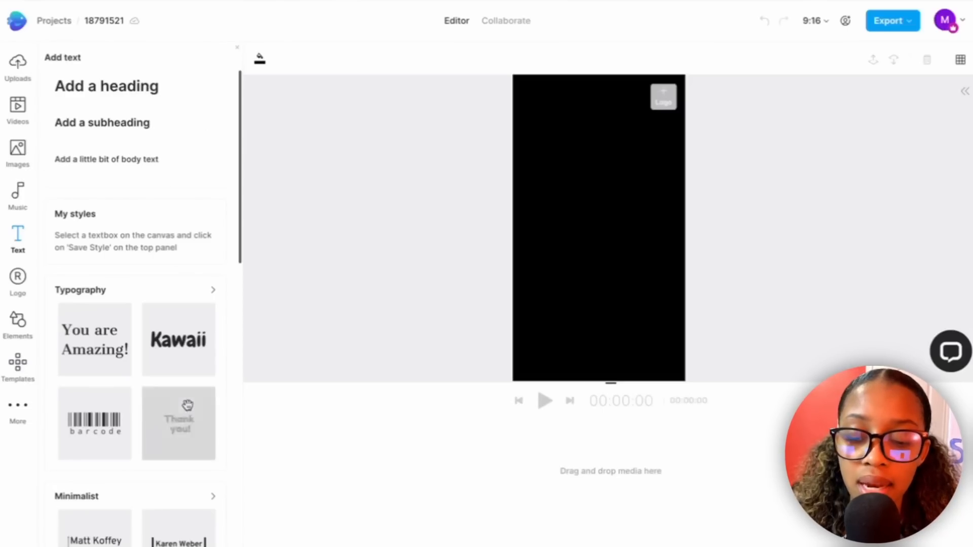
left_click(183, 435)
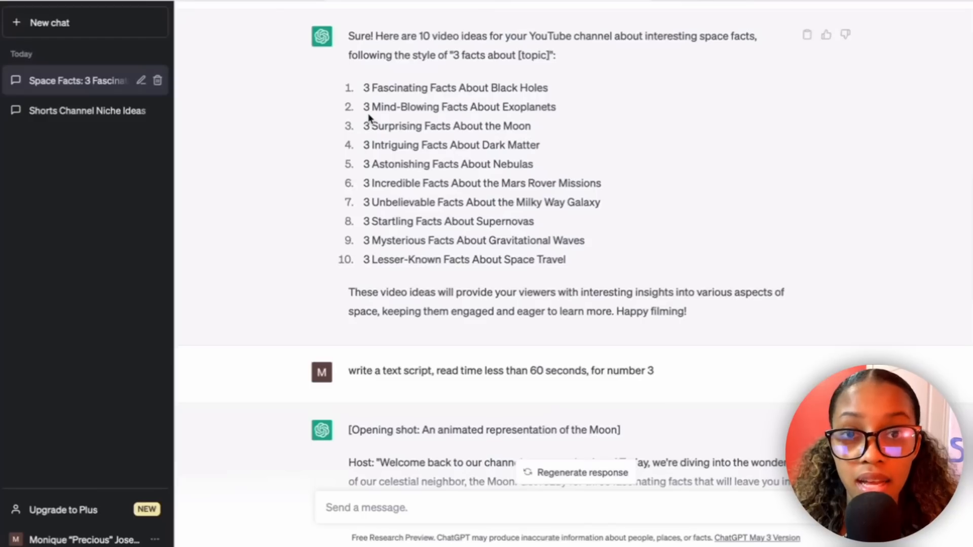
Replace the canvas text with "3 Surprising Facts About the Moon", copied from the ChatGPT idea list.
left_click_drag(364, 131, 540, 132)
key("ctrl+c")
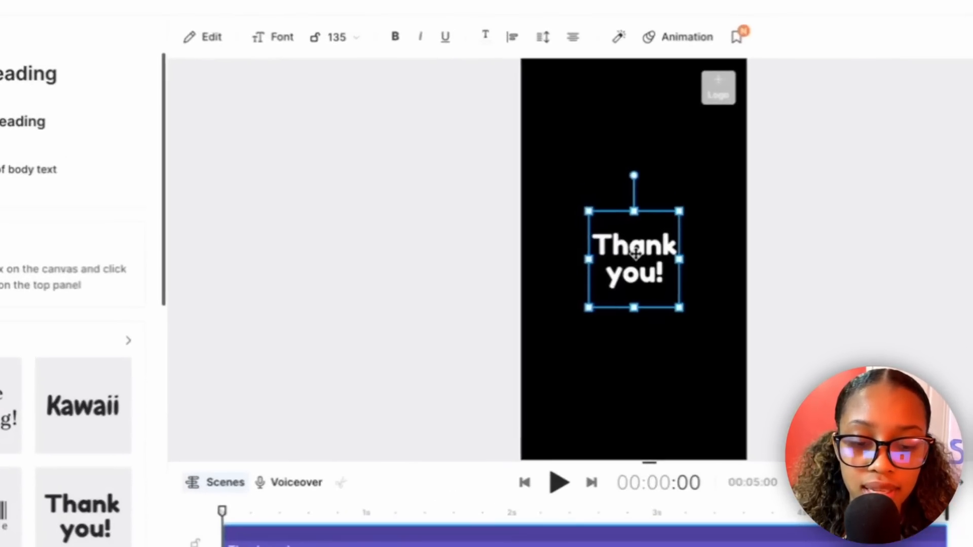
left_click(276, 58)
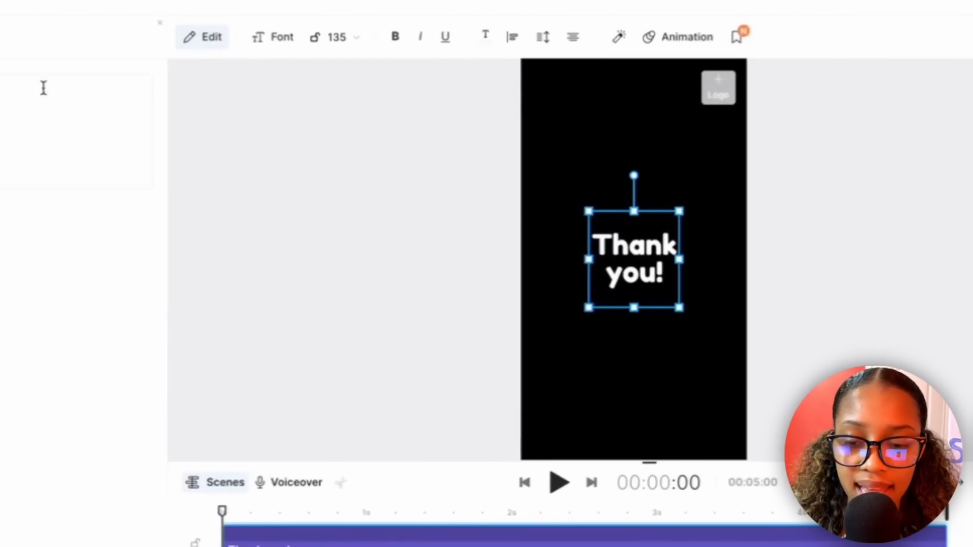
left_click_drag(140, 90, 52, 93)
key("BackSpace")
key("ctrl+v")
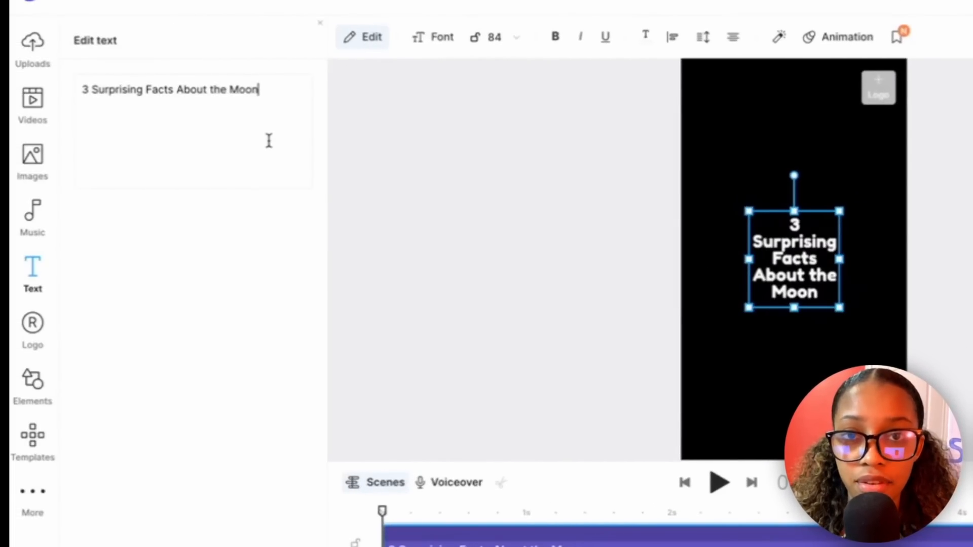
Enlarge the title's text box to span the canvas width and set its font size to 128.
left_click_drag(840, 211, 913, 138)
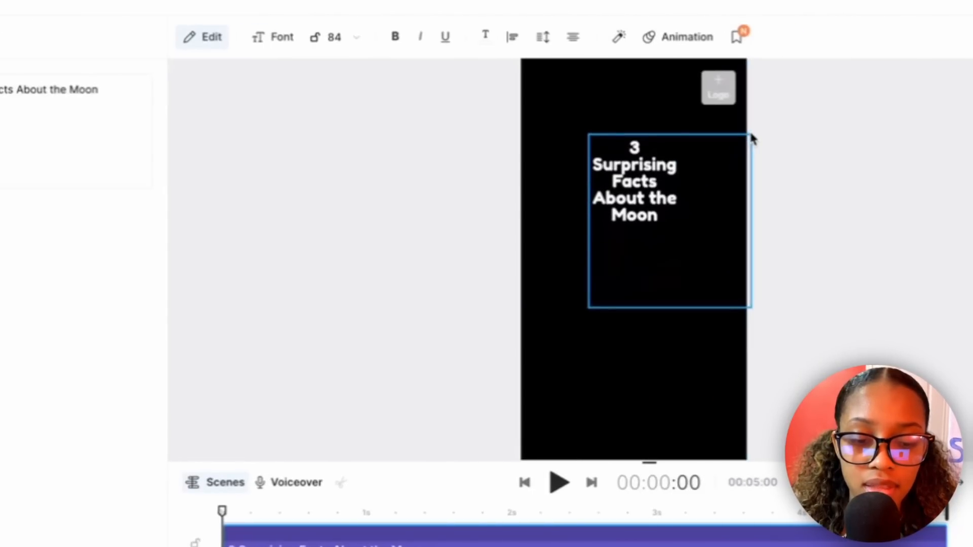
left_click_drag(754, 138, 753, 136)
left_click_drag(589, 308, 522, 379)
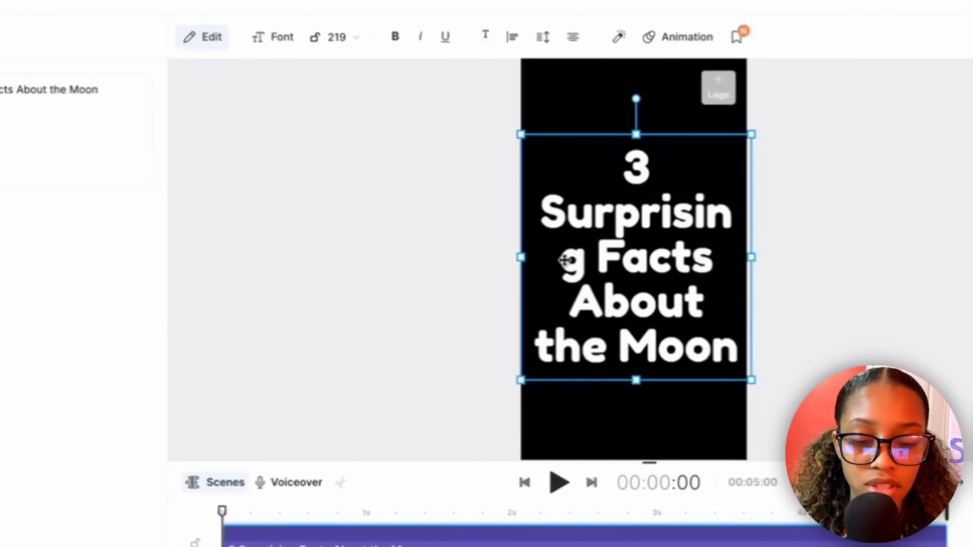
left_click(355, 38)
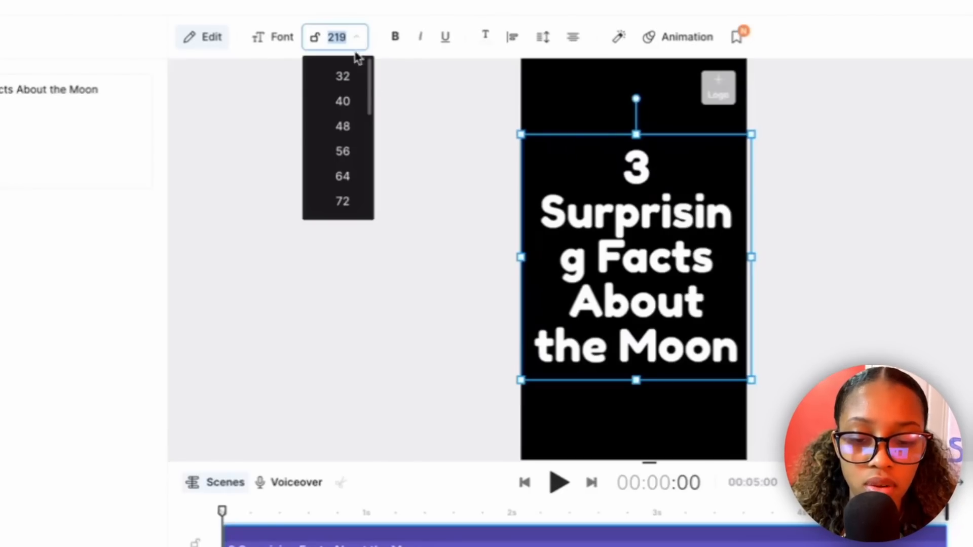
left_click_drag(367, 86, 369, 108)
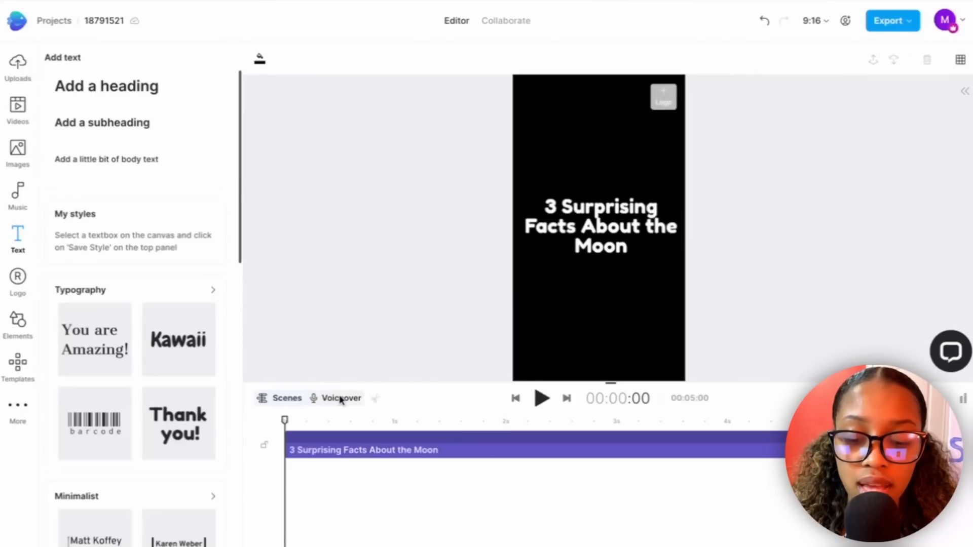
Generate a Realistic US English text-to-speech voiceover of the title with the John voice, add it to the timeline, and delete it.
left_click(341, 401)
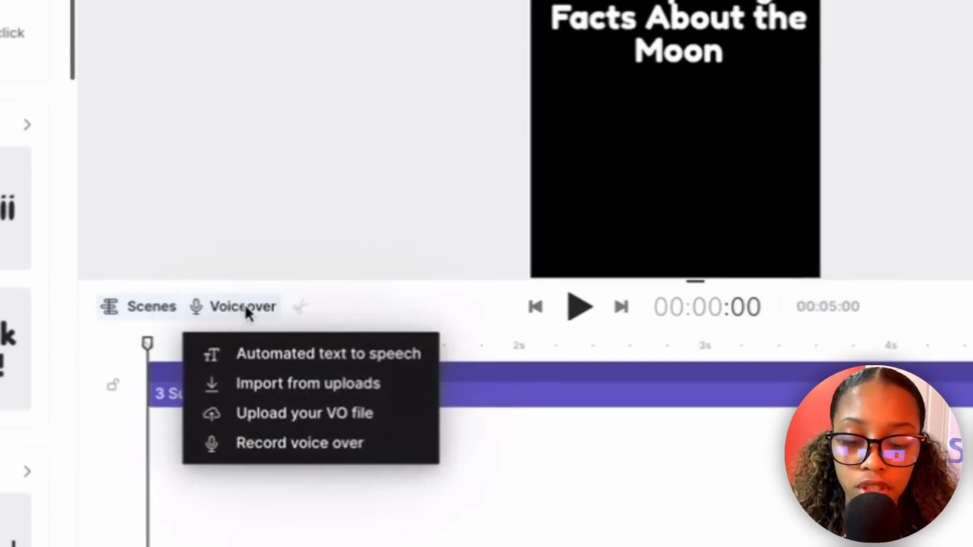
left_click(275, 356)
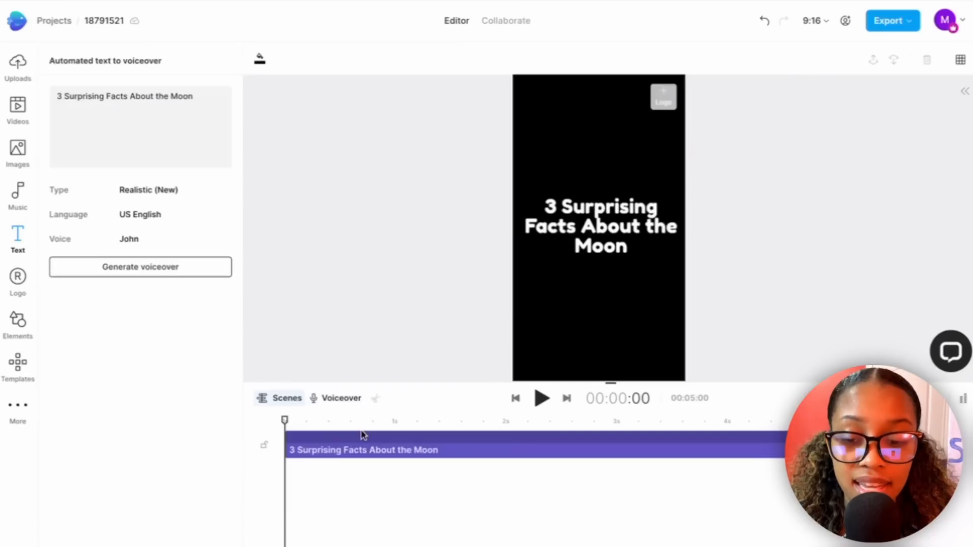
left_click(173, 240)
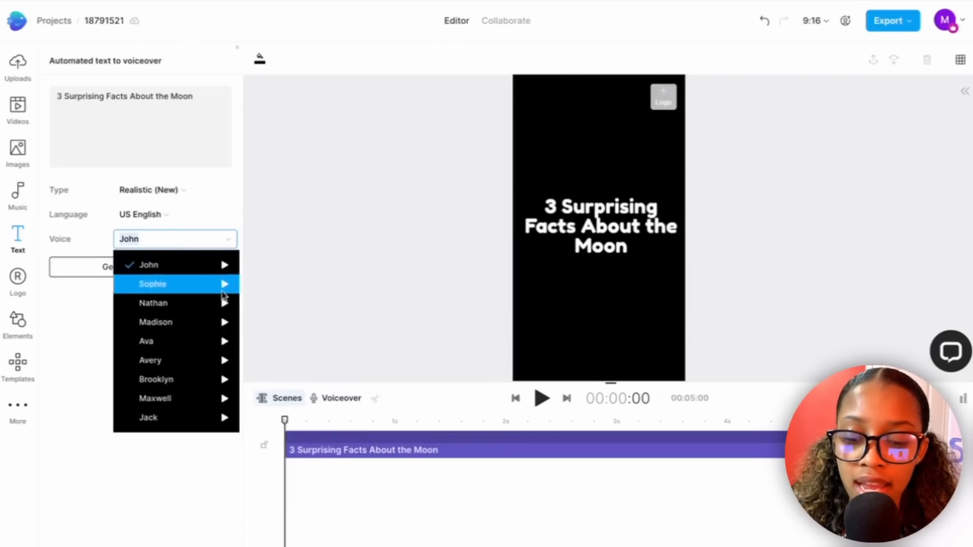
left_click(98, 354)
left_click(143, 268)
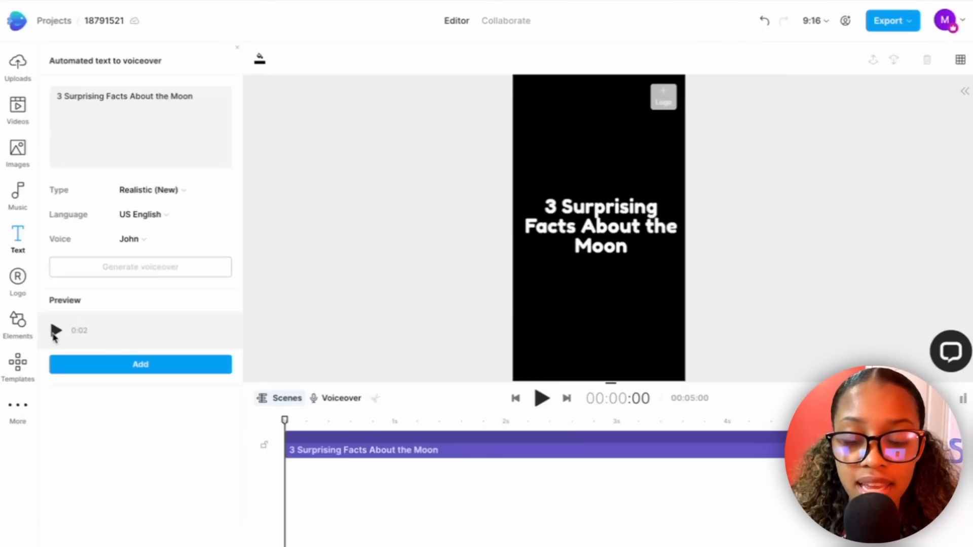
left_click(144, 367)
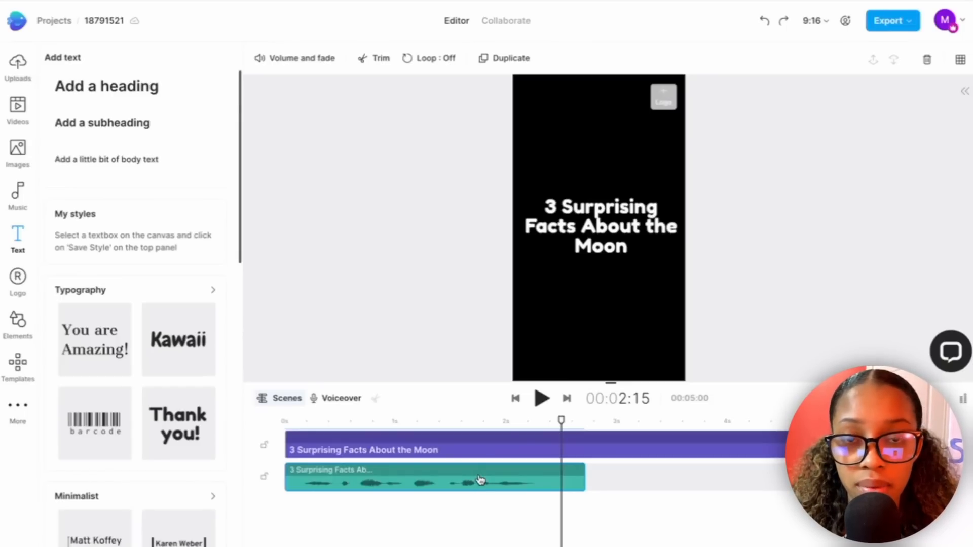
key("Delete")
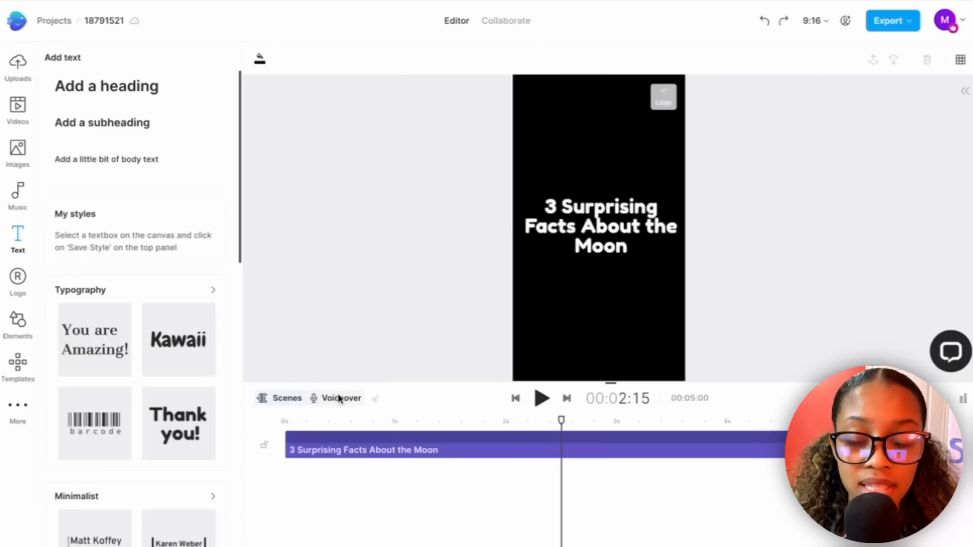
Record a voiceover of the title with the playhead at the start of the timeline.
left_click(339, 399)
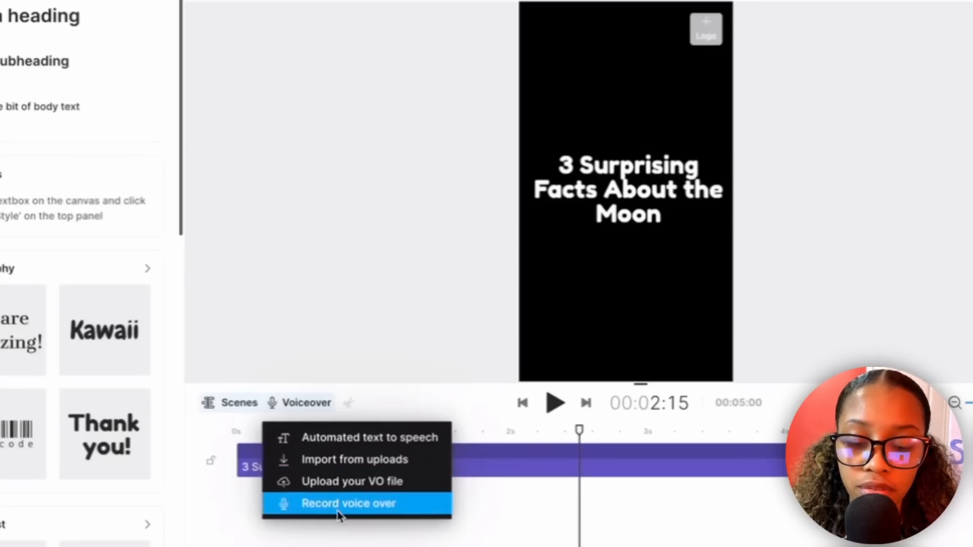
left_click(339, 504)
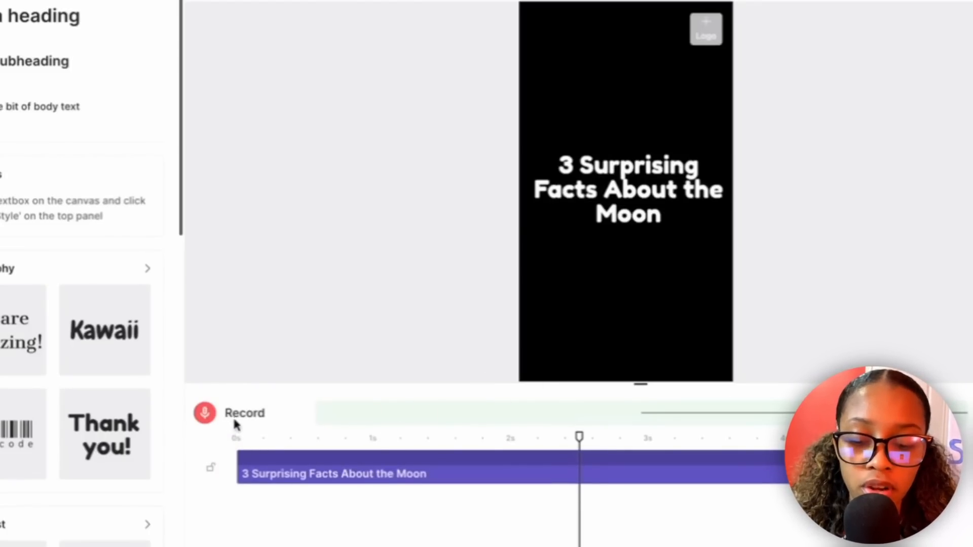
left_click(242, 439)
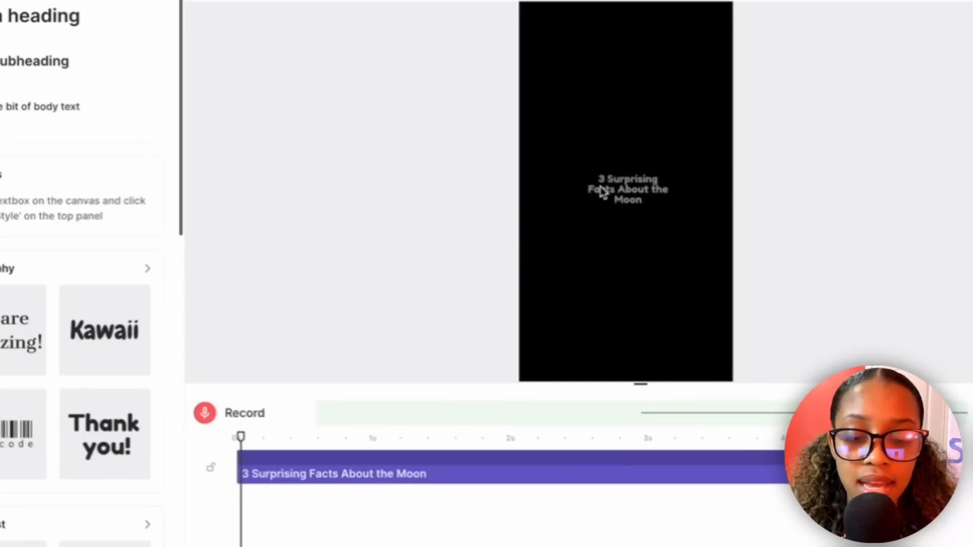
left_click(212, 413)
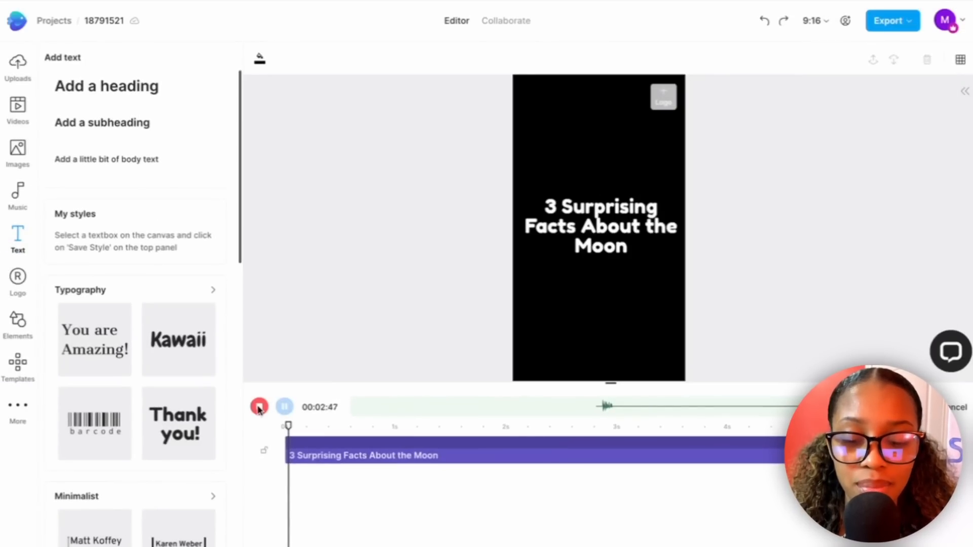
left_click(259, 408)
Trim the recording's start to about 00:00:96, cut the excess off its end, and add it to the timeline.
left_click_drag(372, 406, 490, 426)
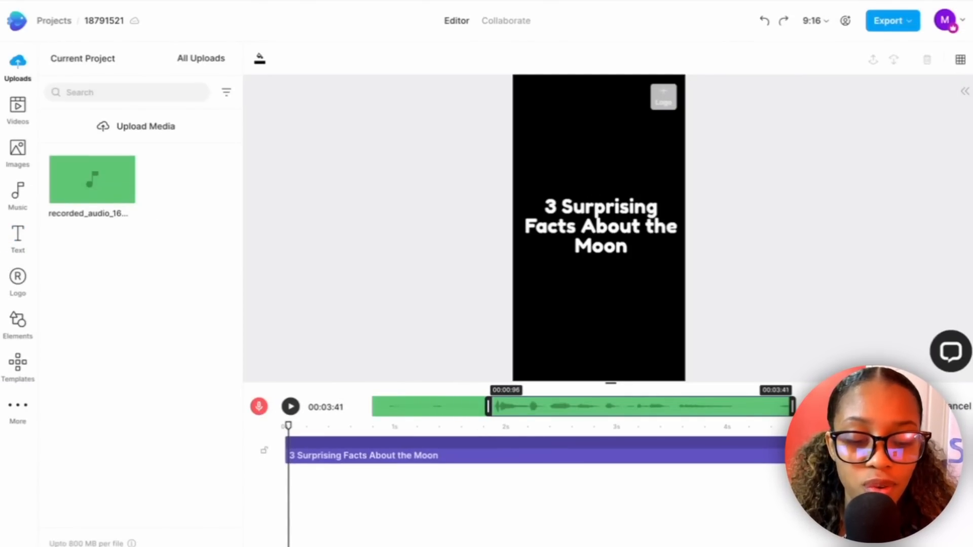
left_click_drag(794, 406, 738, 407)
left_click(912, 406)
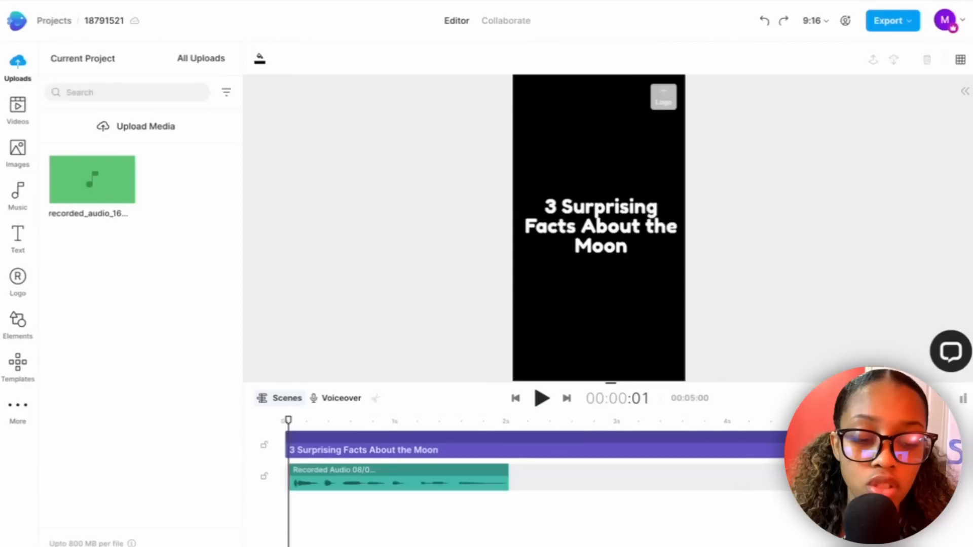
Shorten the title clip to 2 seconds to match the recording and place a duplicate directly after it.
left_click_drag(785, 477, 506, 486)
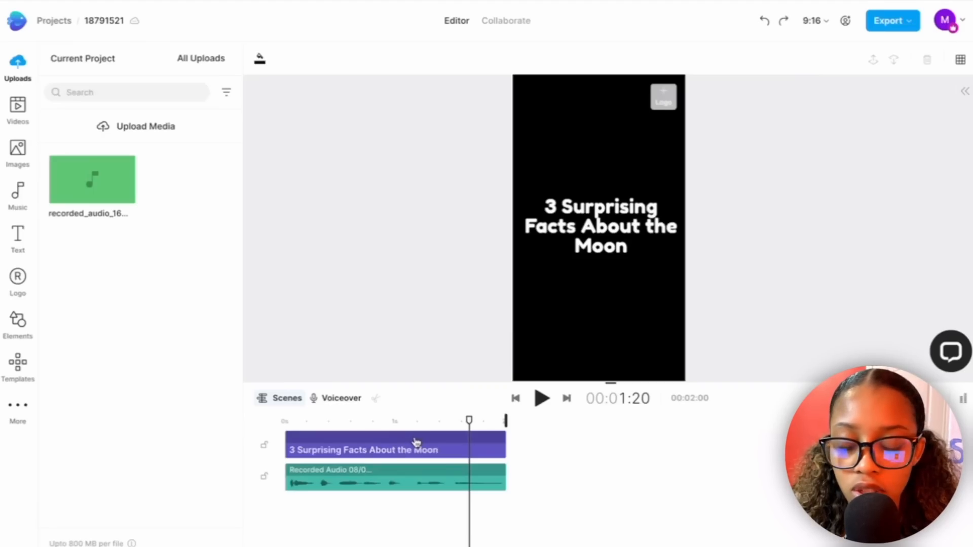
right_click(415, 443)
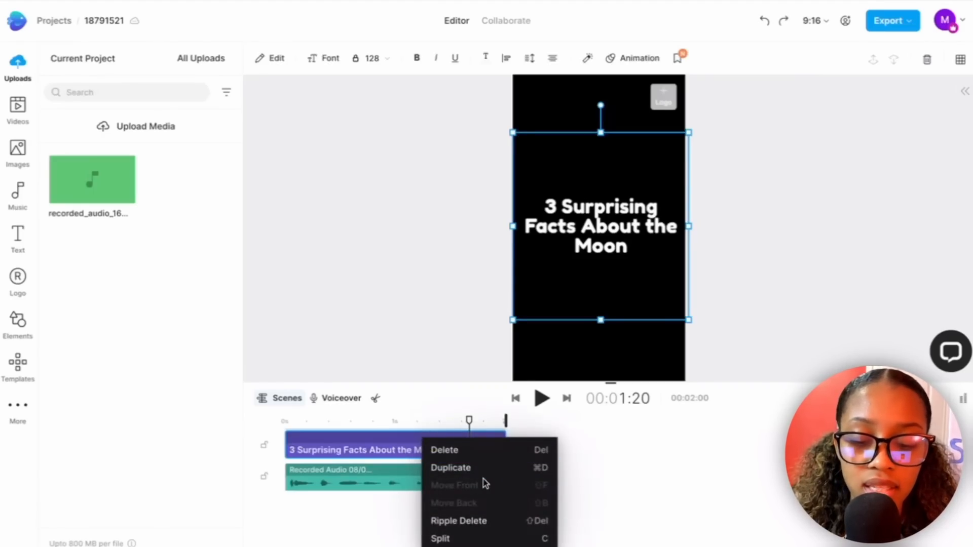
left_click(469, 468)
left_click_drag(400, 480, 618, 451)
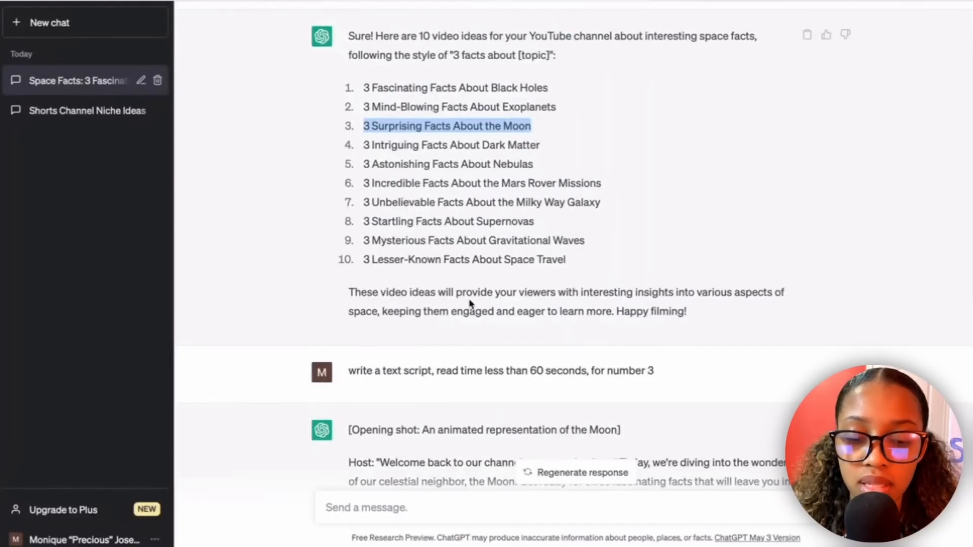
Copy the first Moon fact from the ChatGPT script into InVideo's duplicated title clip, replacing its text, and position it in the lower frame.
scroll(471, 304, "down", 5)
left_click_drag(392, 283, 787, 327)
key("ctrl+c")
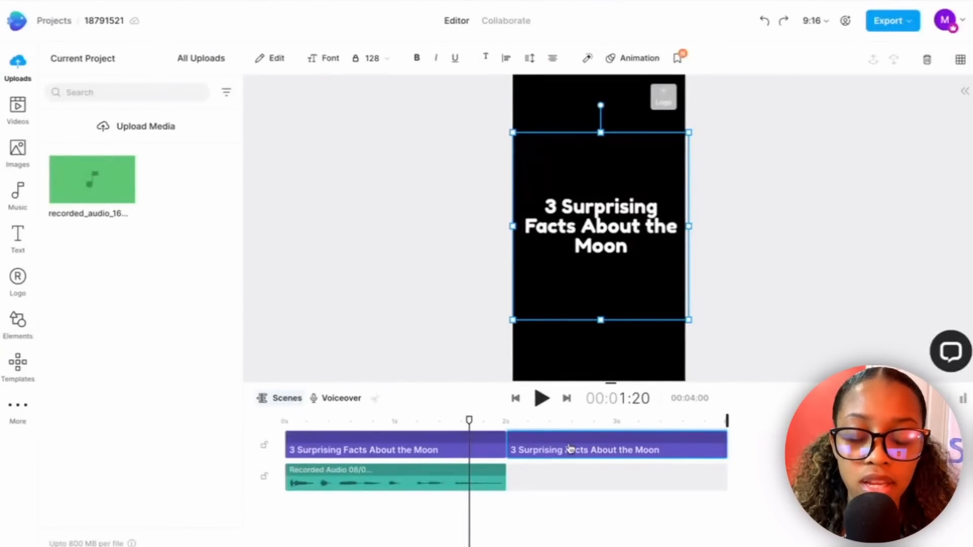
left_click(271, 60)
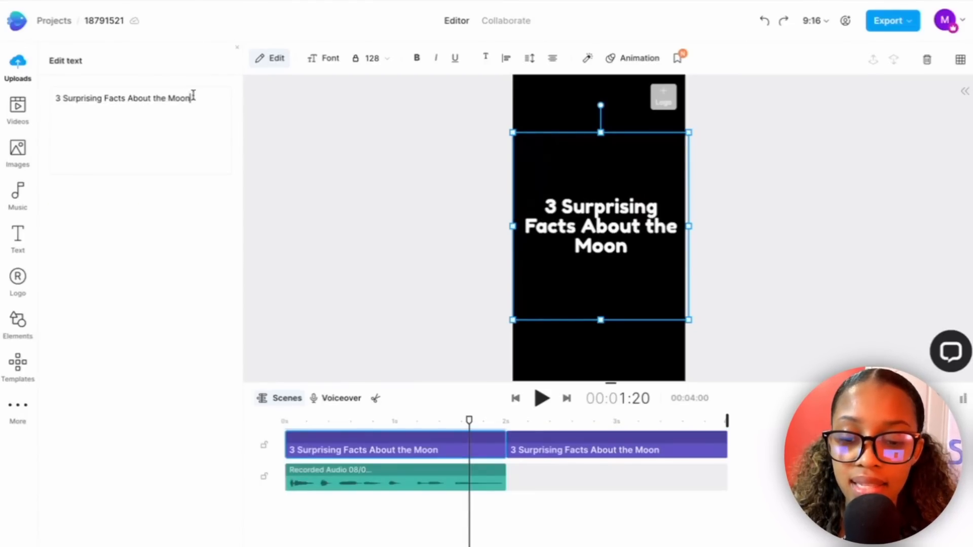
key("ctrl+a")
key("ctrl+v")
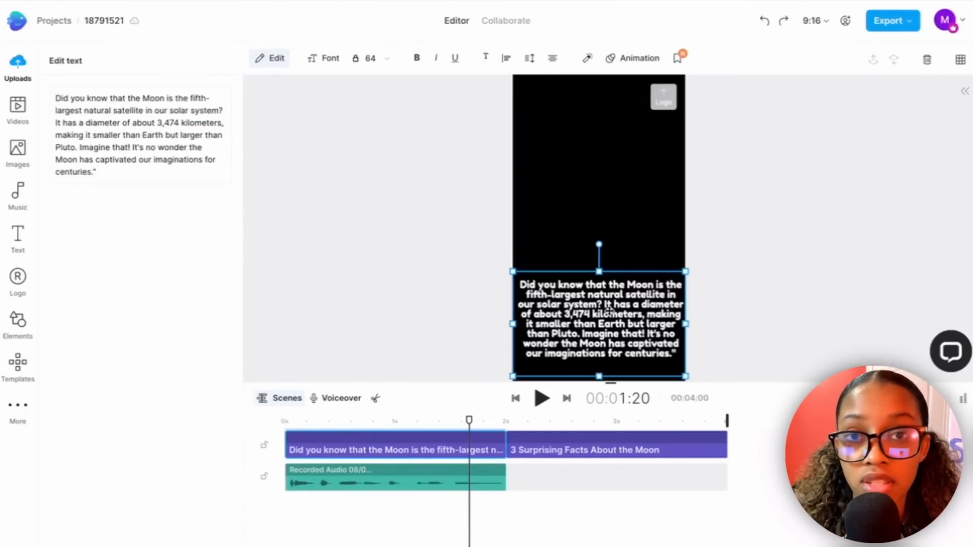
left_click_drag(609, 309, 607, 314)
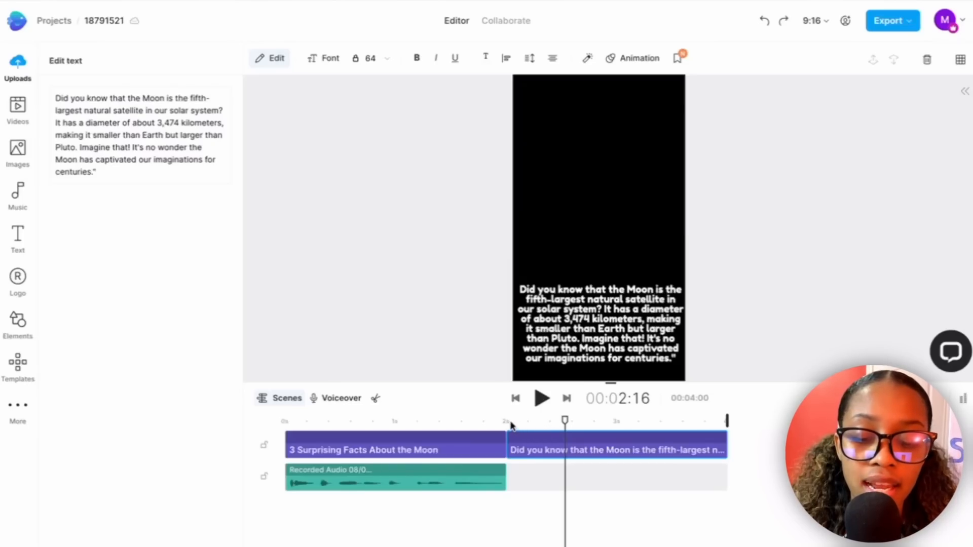
Add a voiceover recording of the first fact, trimmed to start at 00:00:52, beside the title recording and extend the fact's text clip to match.
left_click(512, 423)
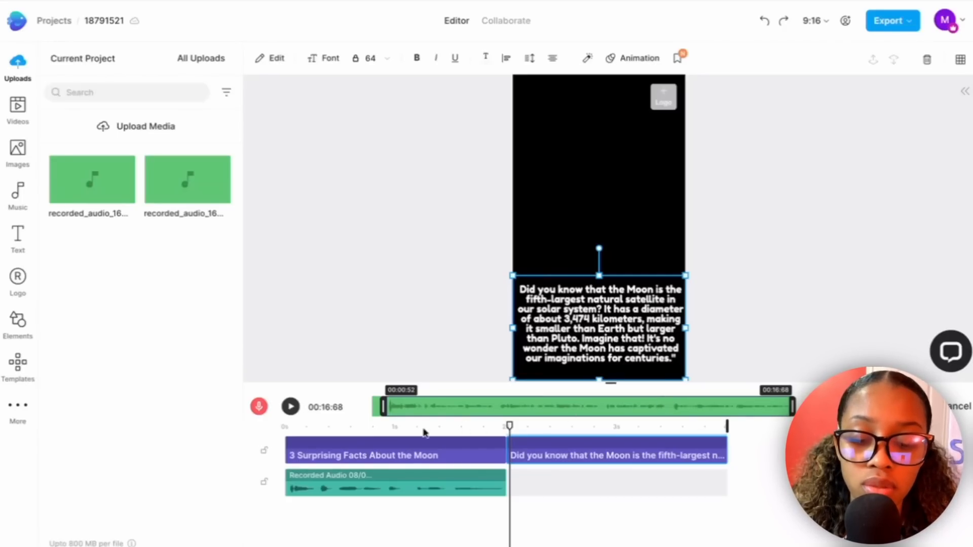
left_click(911, 407)
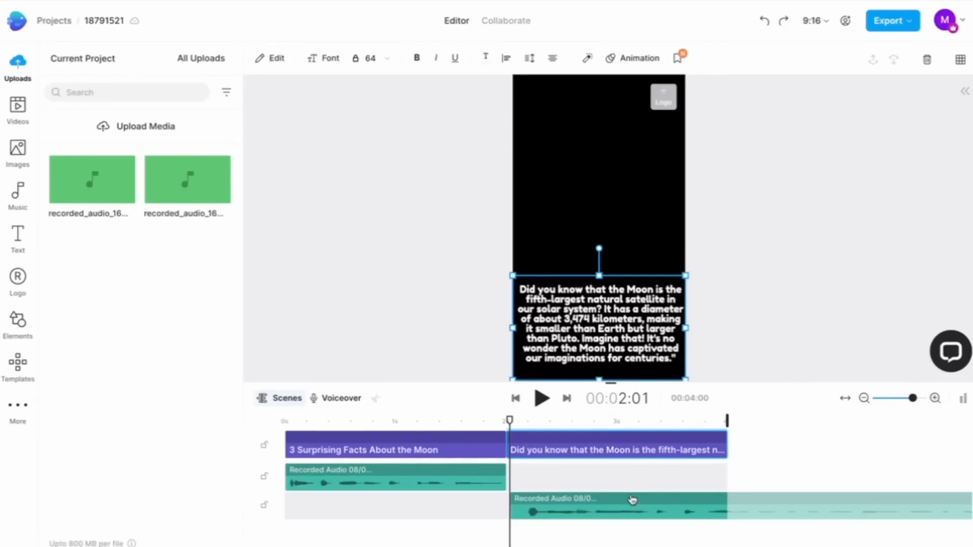
left_click_drag(632, 496, 629, 474)
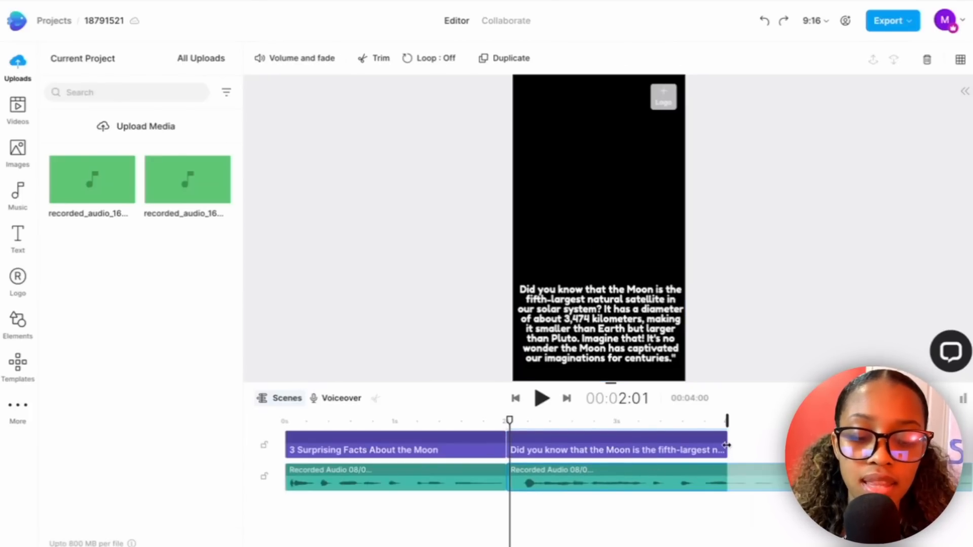
left_click_drag(727, 445, 786, 423)
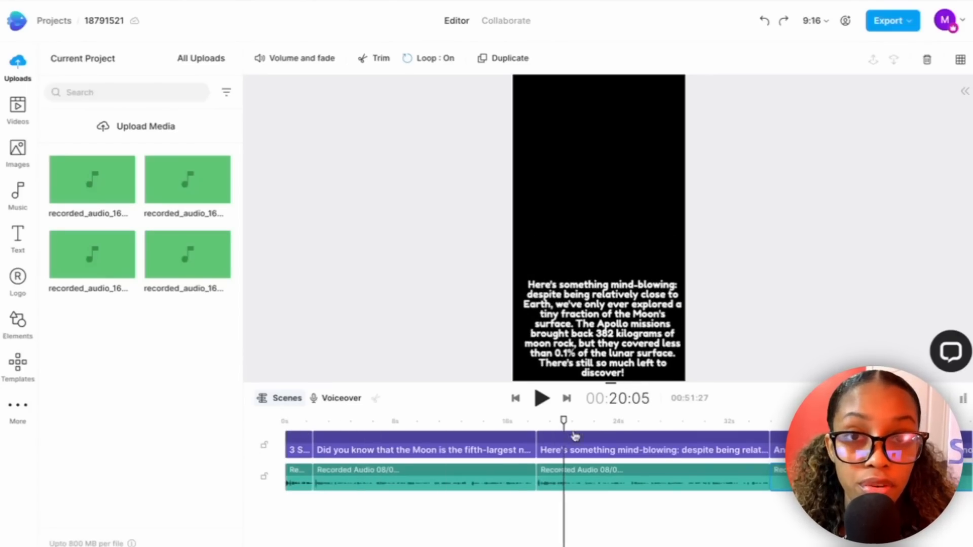
Search the stock video library for "moon" with the playhead at the start of the timeline.
mouse_move(690, 438)
left_mouse_down()
mouse_move(819, 436)
mouse_move(676, 424)
left_mouse_up()
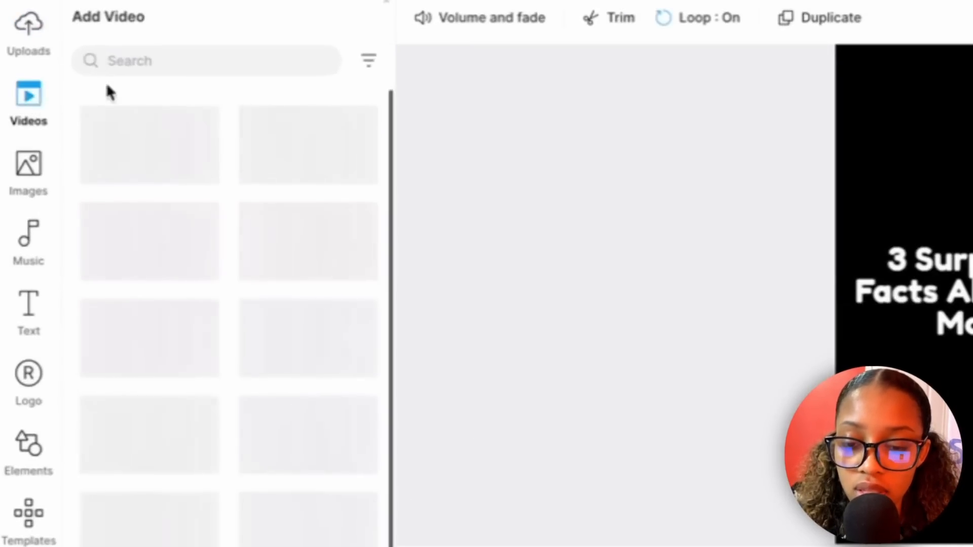
left_click(117, 61)
type("mo")
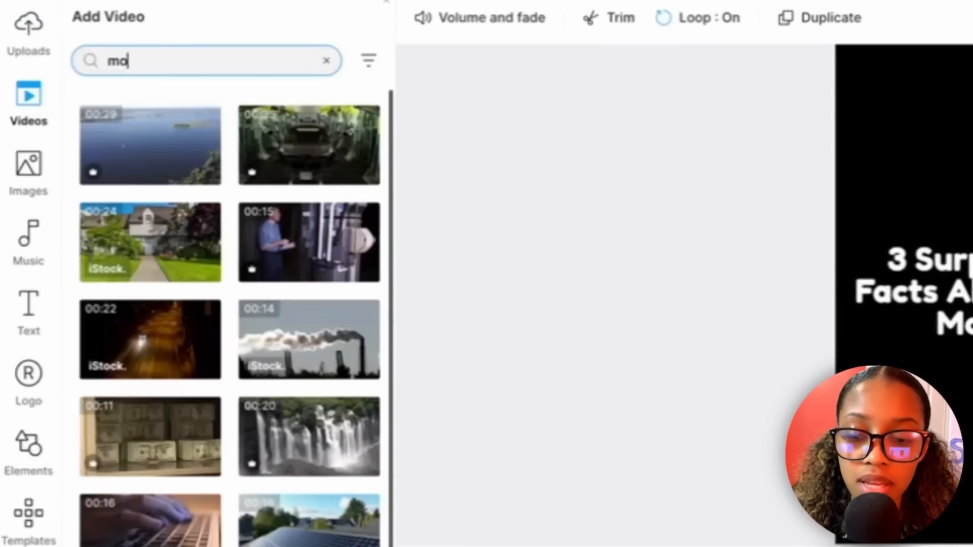
type("on")
key("Return")
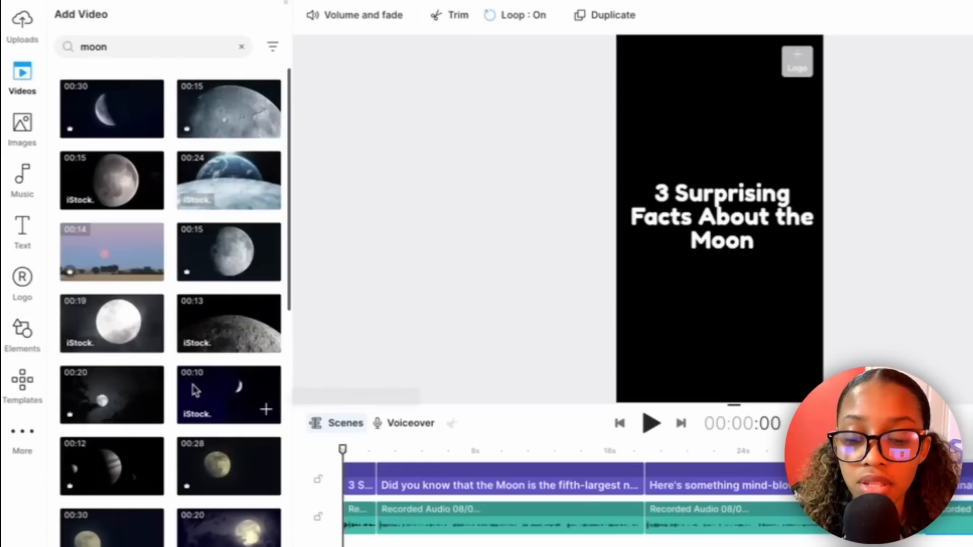
Add the 13-second iStock moon surface video, trimmed to about 1.1–4.3 seconds, and move its clip below the title text layer.
scroll(195, 391, "down", 5)
scroll(194, 390, "down", 3)
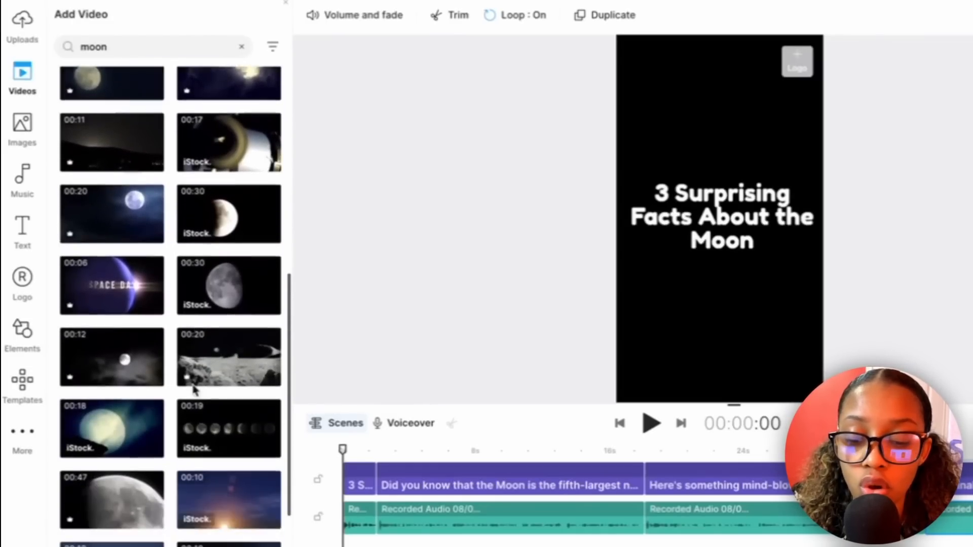
scroll(194, 390, "up", 9)
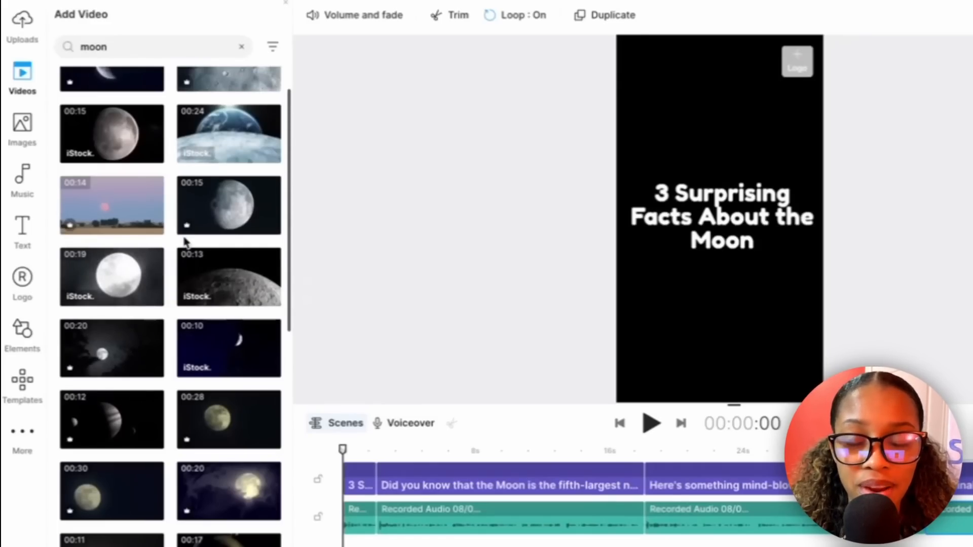
scroll(186, 242, "up", 1)
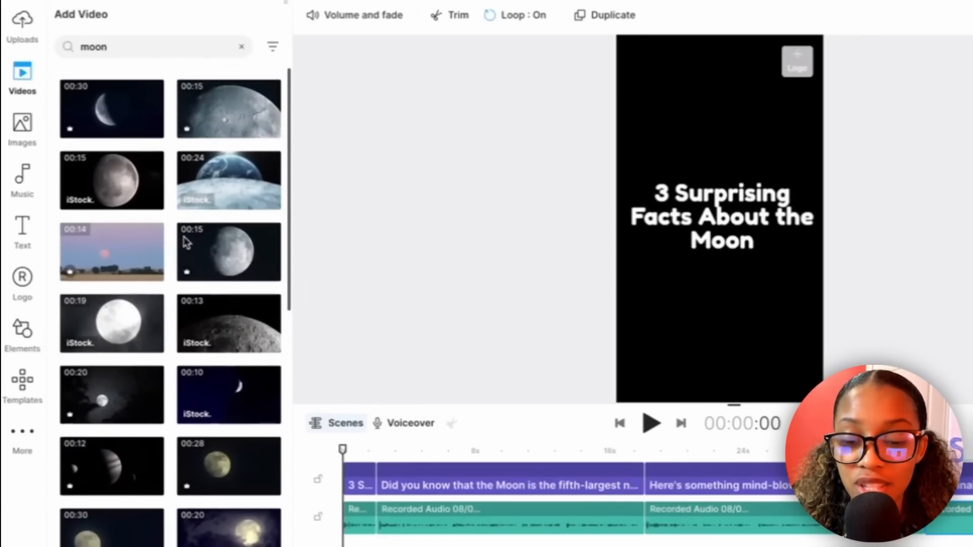
mouse_move(187, 243)
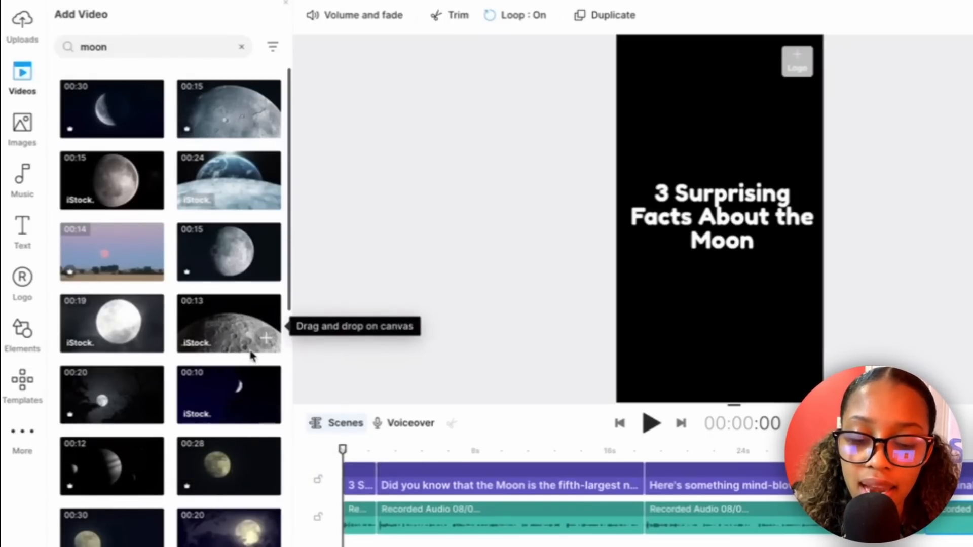
left_click(265, 338)
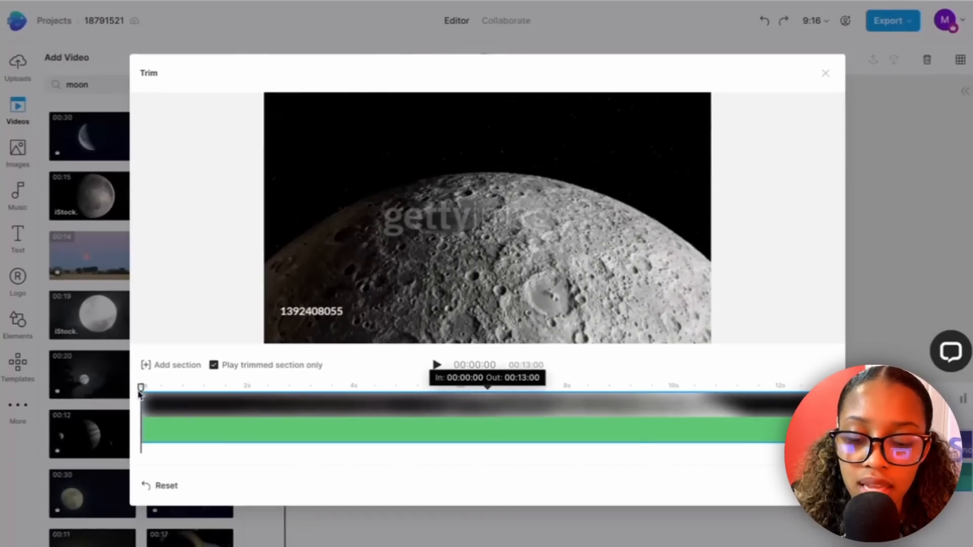
left_click_drag(142, 422, 202, 431)
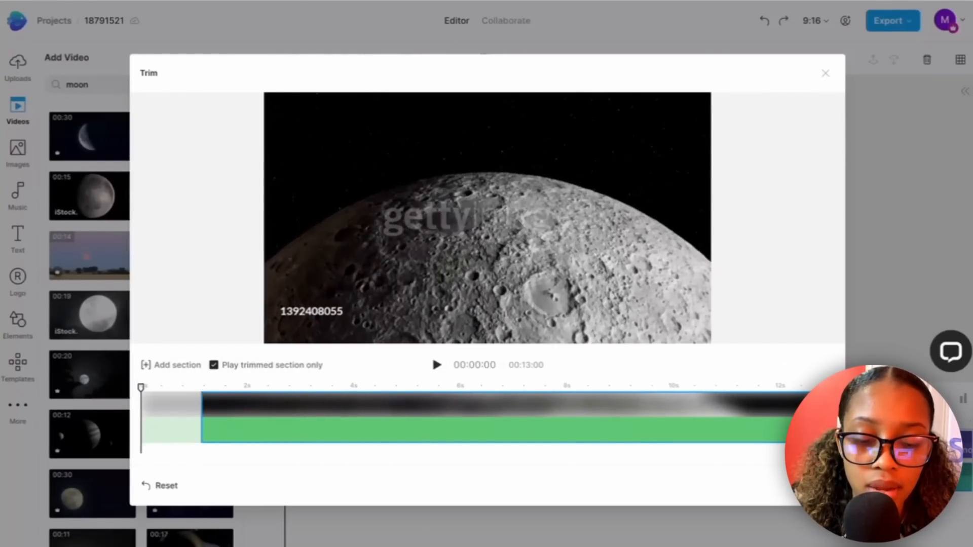
left_click_drag(792, 430, 369, 445)
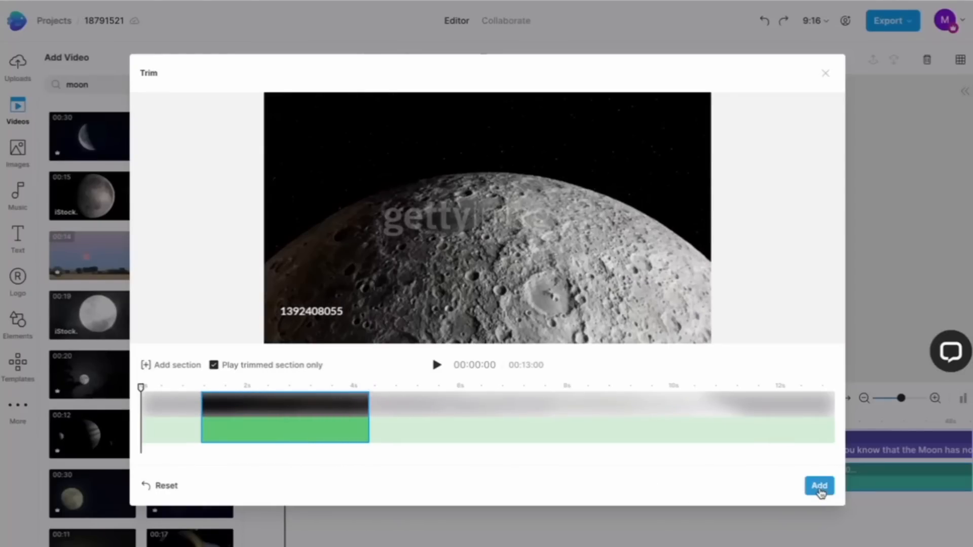
left_click(819, 486)
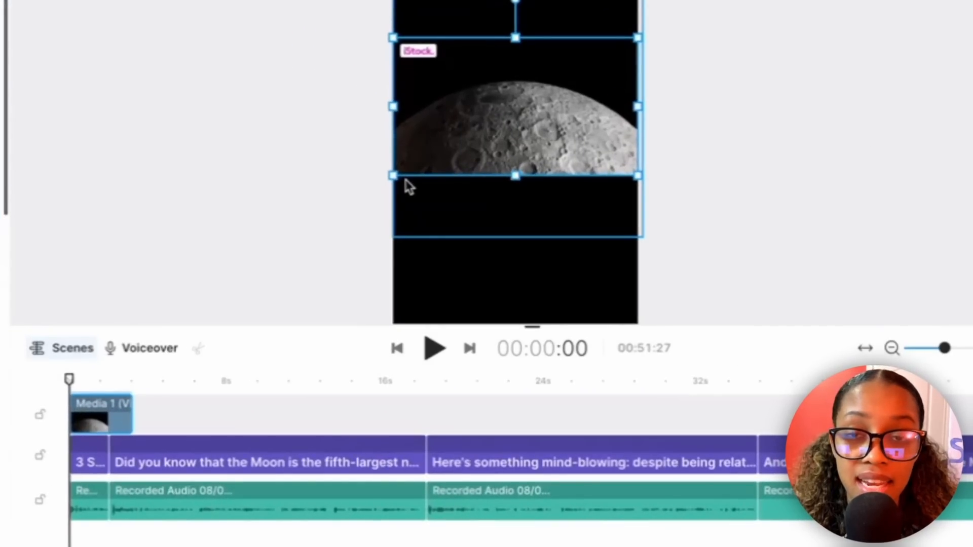
left_click_drag(99, 416, 105, 464)
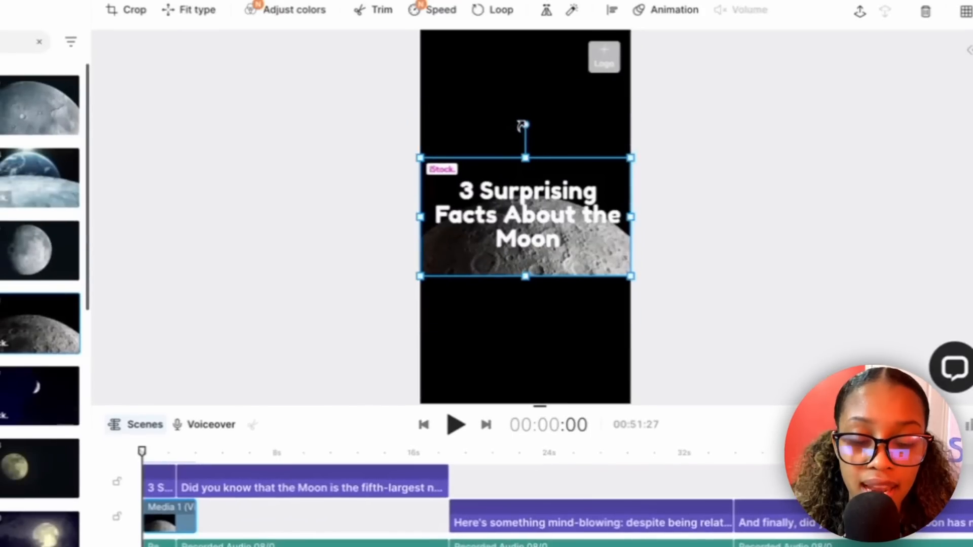
Rotate the moon surface video 90° and enlarge it toward the upper corner of the vertical frame.
left_click_drag(525, 126, 616, 221)
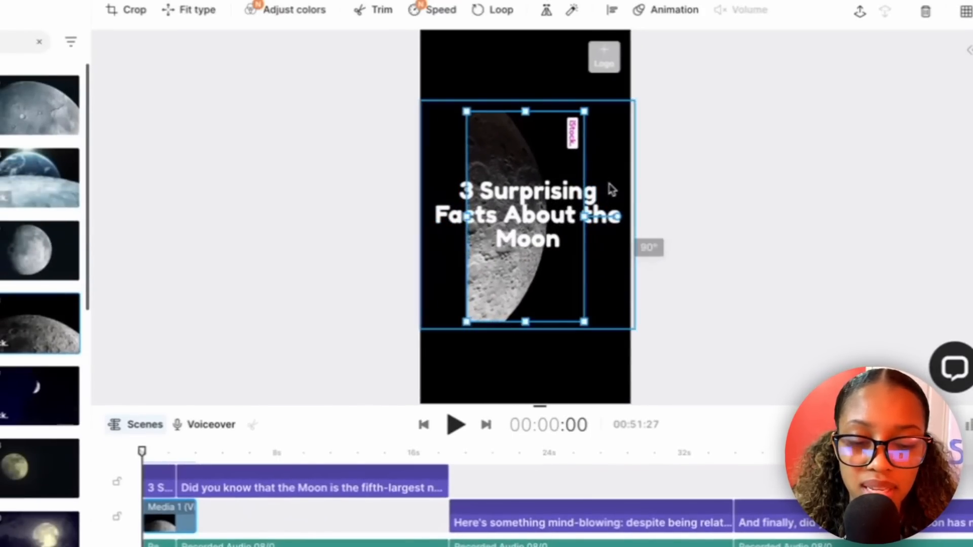
left_click_drag(587, 121, 635, 37)
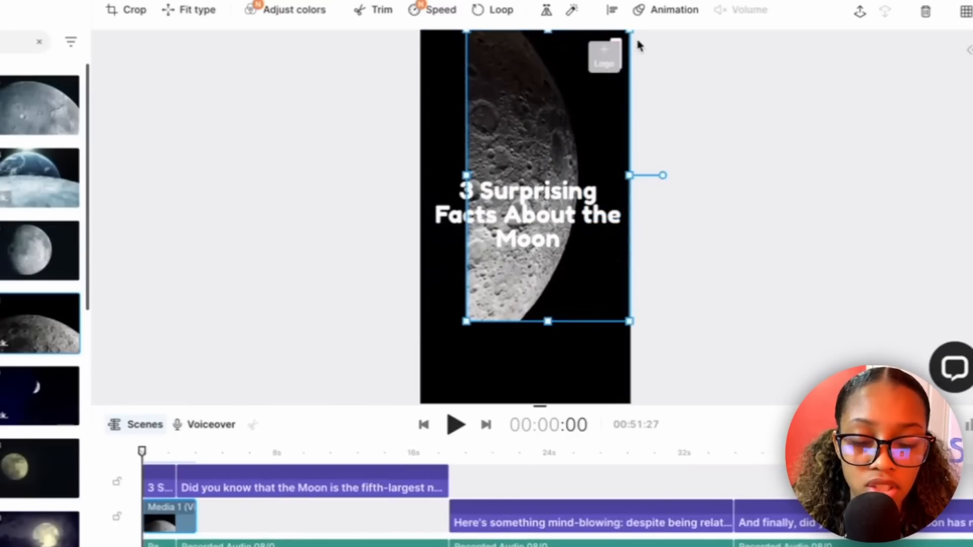